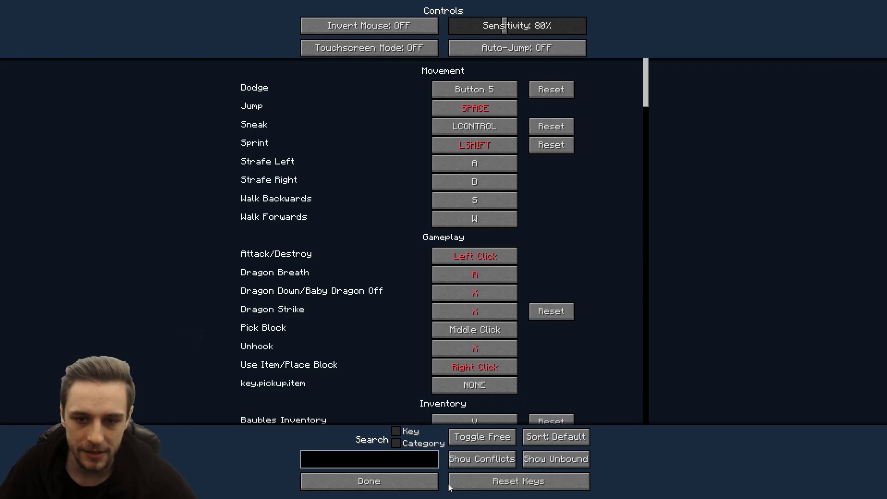
# Step: Leave the controls settings and go to the Shaders list under Video Settings
pyautogui.click(465, 490)
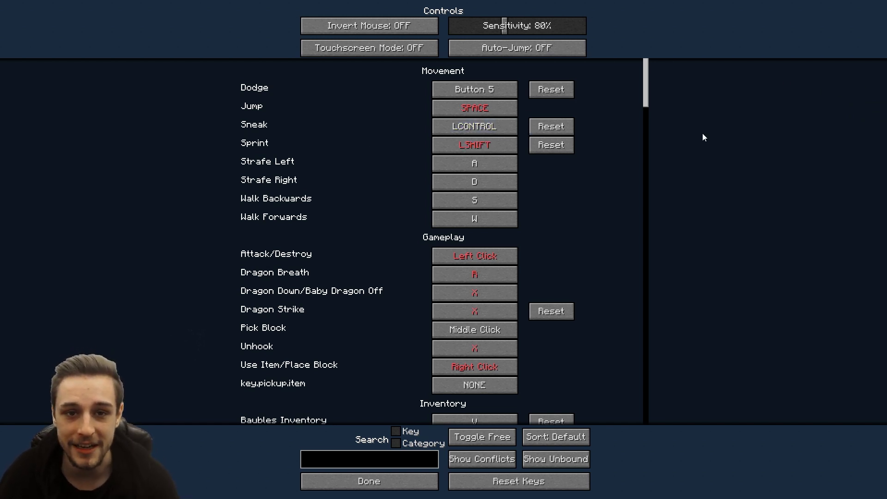
pyautogui.click(351, 485)
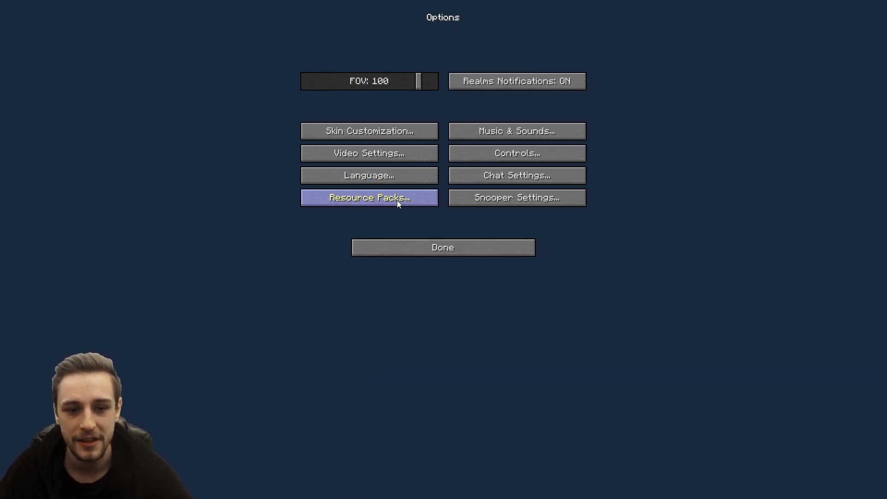
pyautogui.click(370, 161)
pyautogui.click(365, 197)
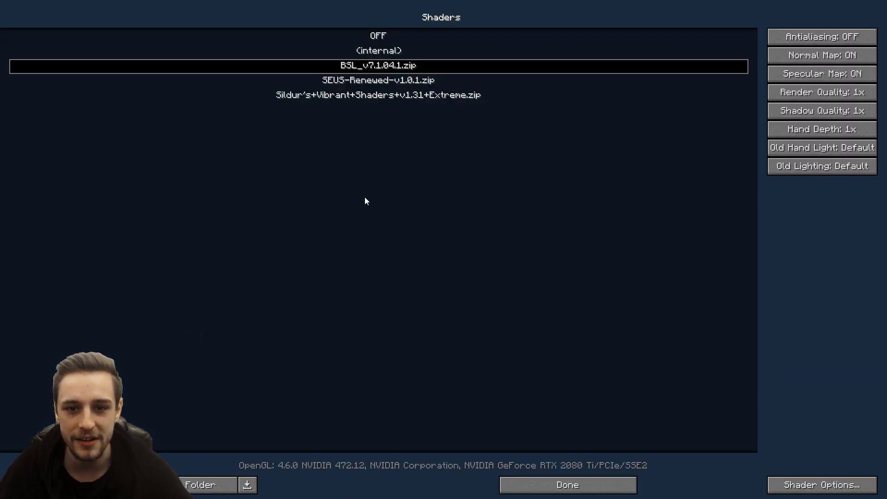
# Step: Browse the BSL shader's options and Post Process settings, then return to the shader pack list
pyautogui.click(786, 485)
pyautogui.click(530, 97)
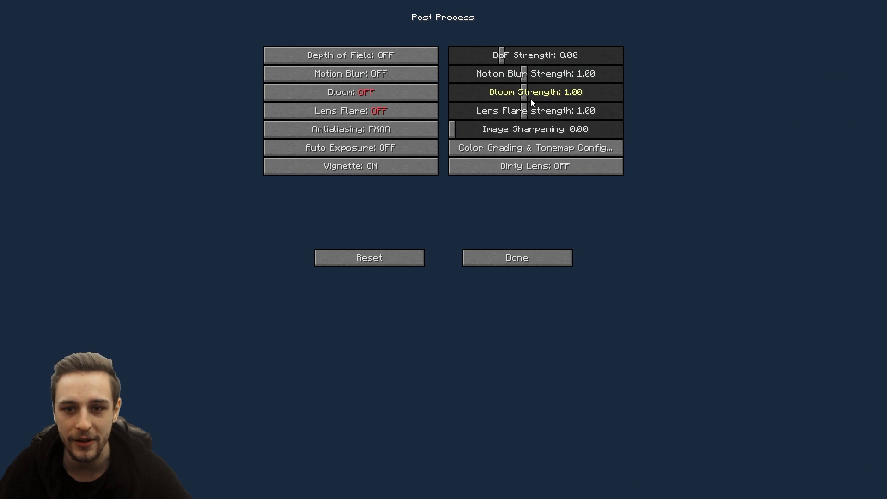
pyautogui.click(511, 256)
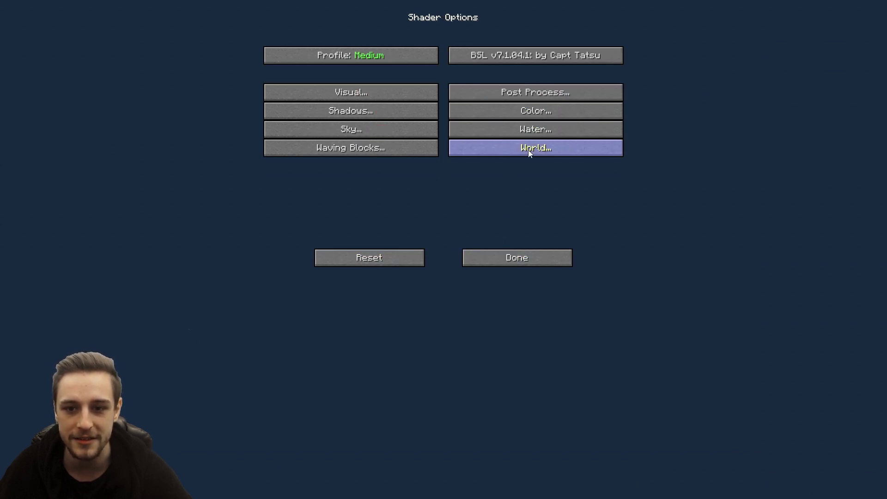
pyautogui.click(509, 257)
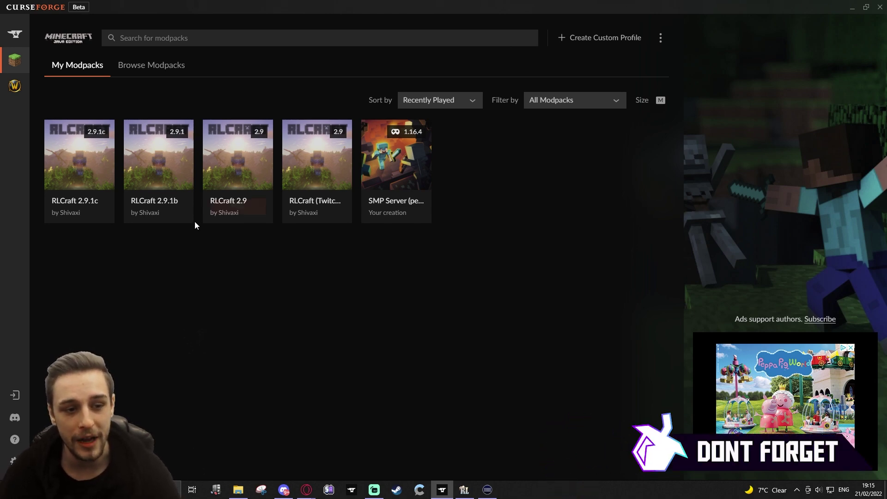
pyautogui.moveTo(98, 214)
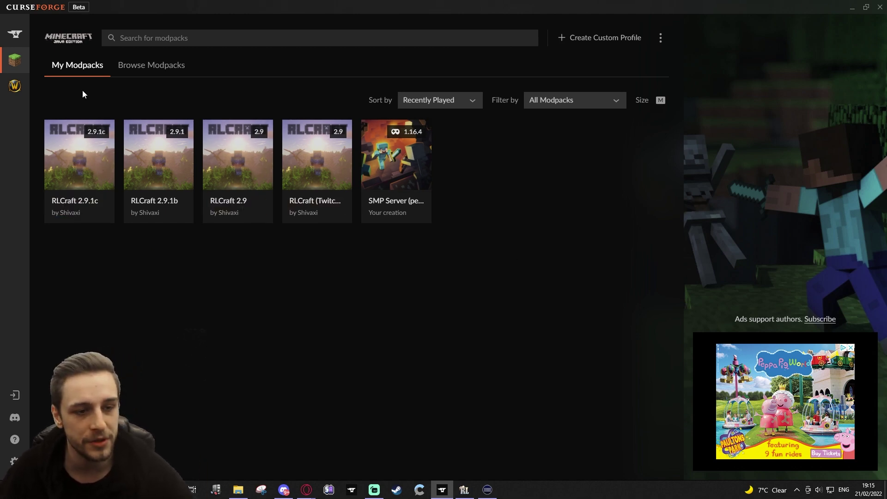
pyautogui.moveTo(96, 151)
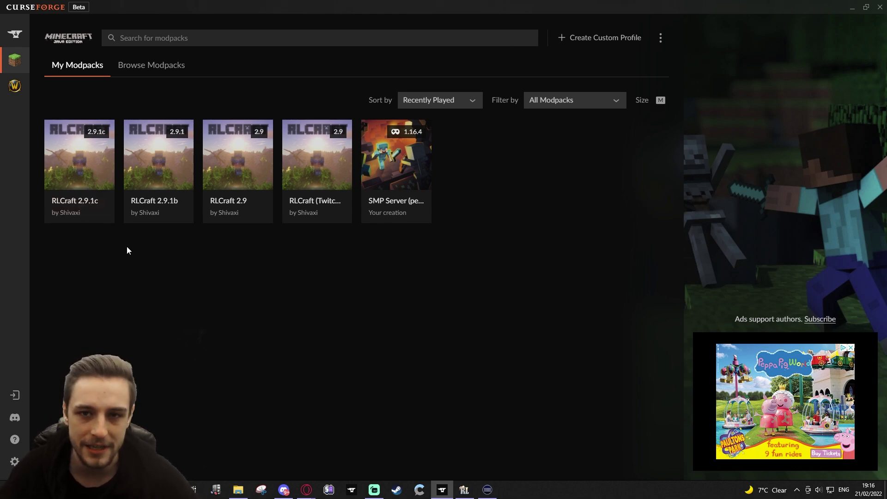
# Step: Open the RLCraft 2.9.1c instance folder, RLCraft (2), and move its window to the lower right
pyautogui.moveTo(90, 178)
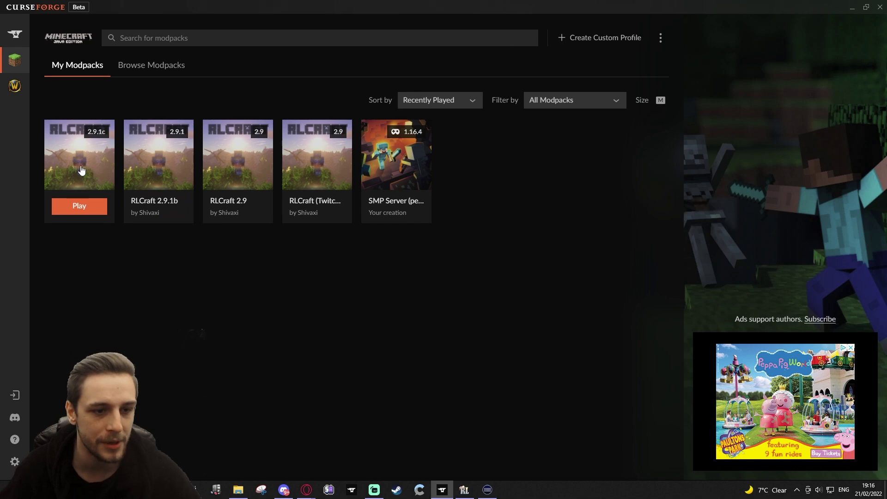
pyautogui.click(84, 174)
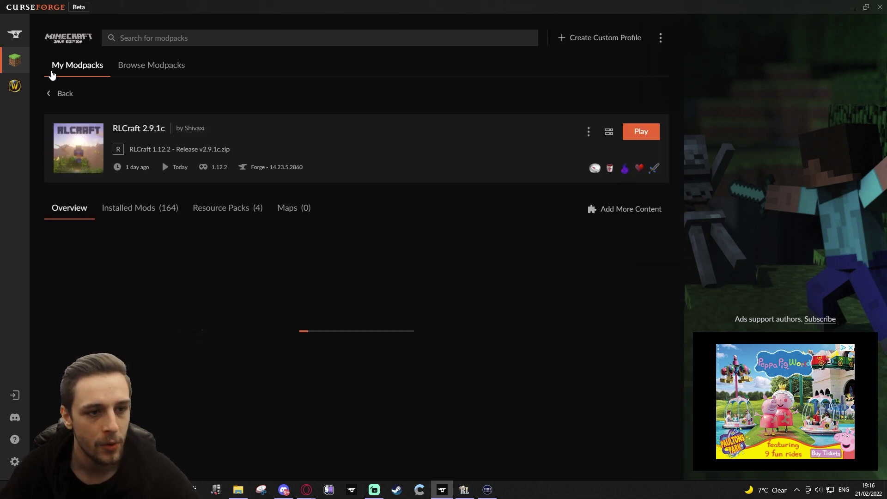
pyautogui.click(52, 70)
pyautogui.rightClick(86, 155)
pyautogui.click(116, 227)
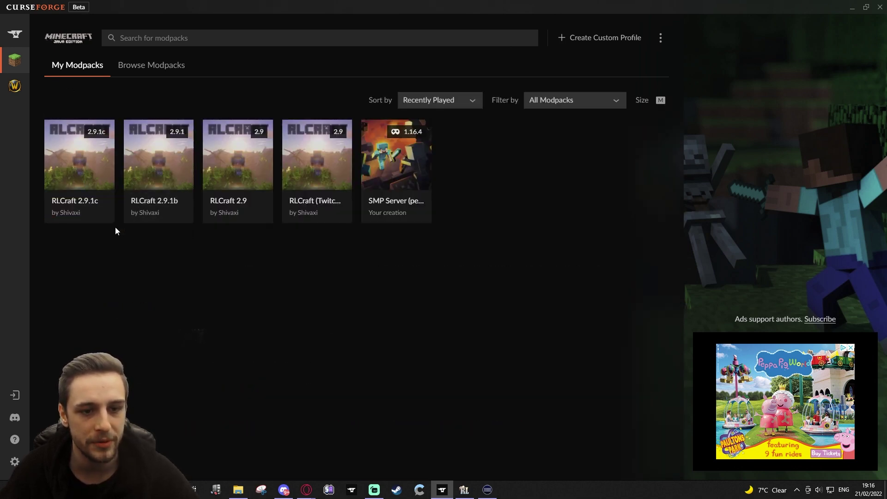
pyautogui.moveTo(584, 188); pyautogui.dragTo(600, 214)
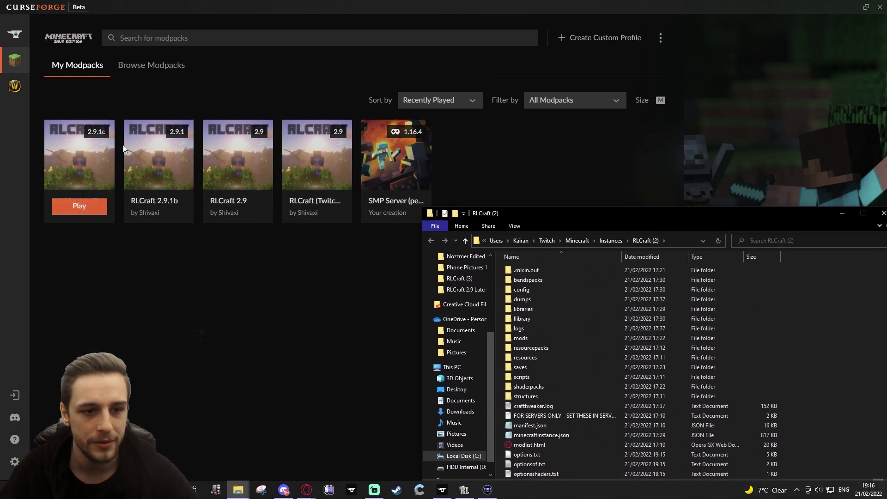
# Step: Open the RLCraft 2.9.1b instance folder, RLCraft (3), and line it up beside RLCraft (2)
pyautogui.rightClick(144, 147)
pyautogui.click(186, 226)
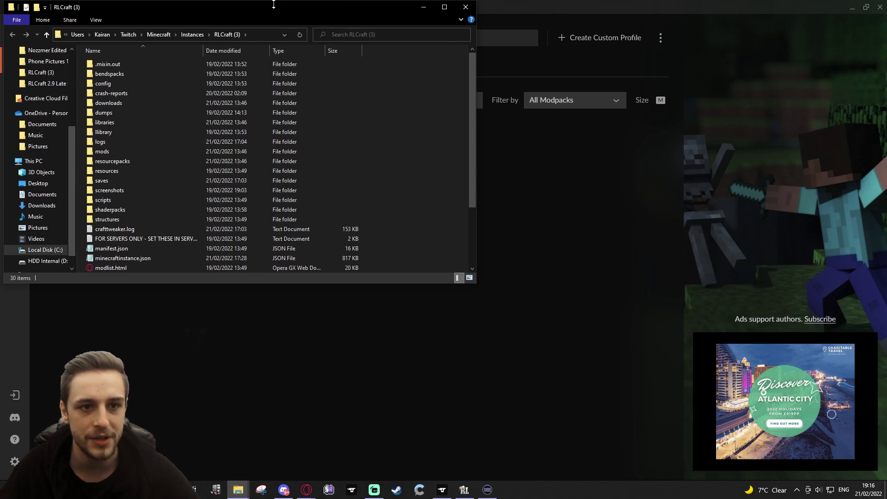
pyautogui.moveTo(266, 12); pyautogui.dragTo(263, 207)
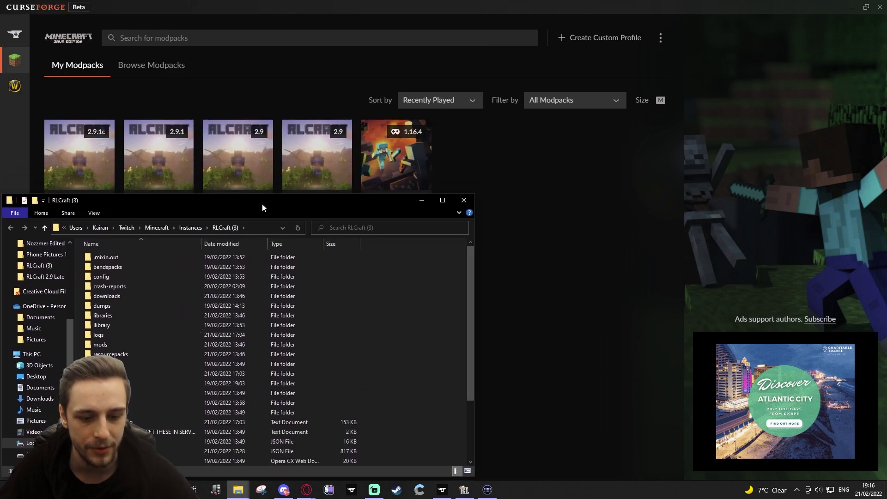
pyautogui.click(238, 490)
pyautogui.click(242, 463)
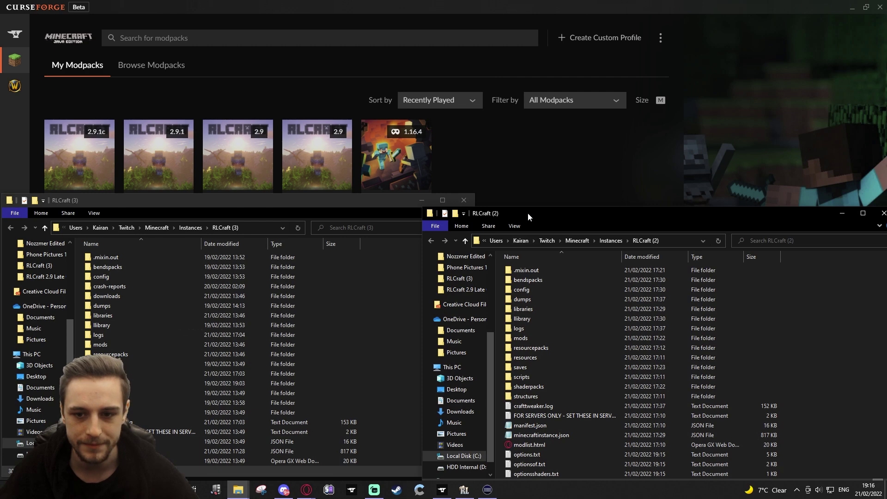
pyautogui.moveTo(528, 213); pyautogui.dragTo(524, 200)
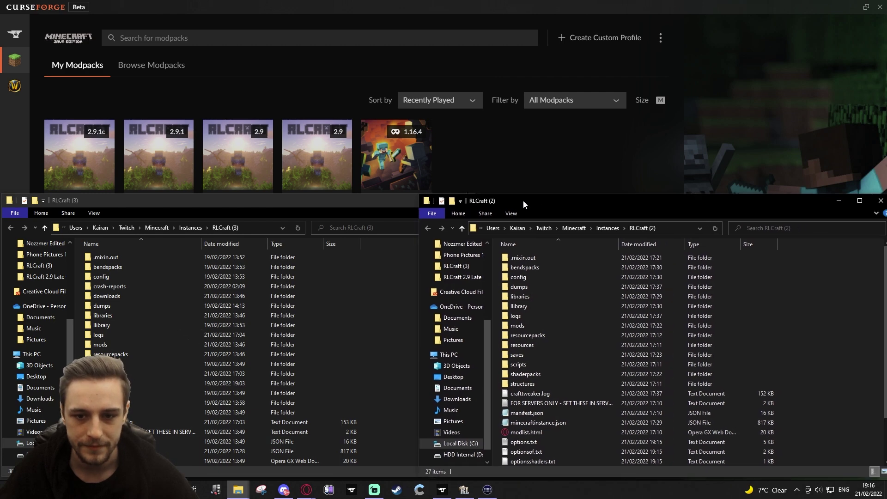
# Step: Read through RLCraft (3)'s optionsof.txt and optionsshaders.txt in Notepad, closing each afterwards
pyautogui.click(167, 209)
pyautogui.scroll(-3, 170, 316)
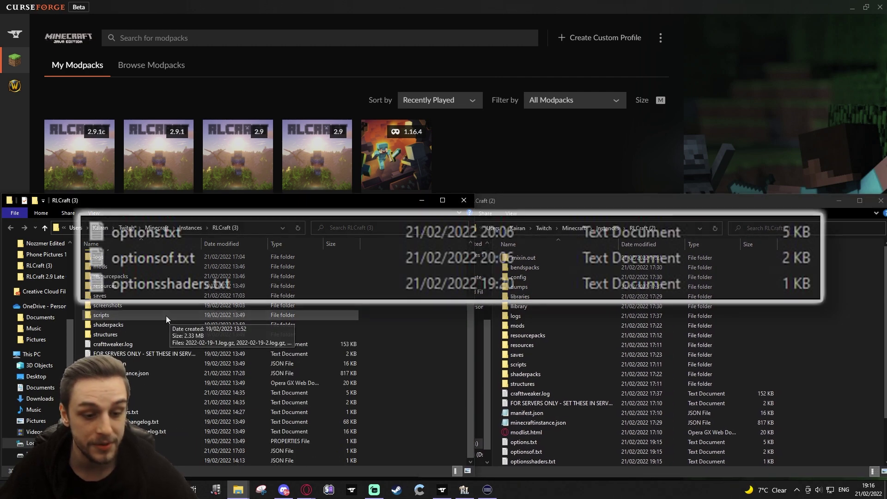
pyautogui.doubleClick(136, 403)
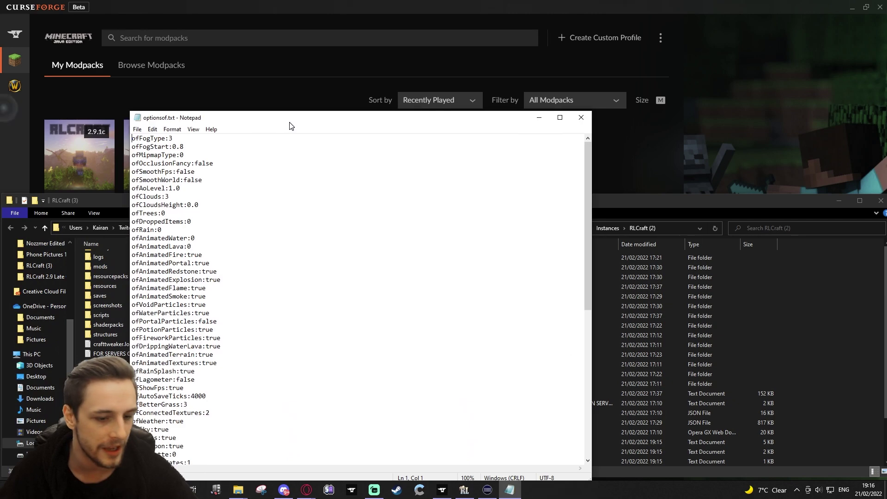
pyautogui.scroll(-10, 210, 348)
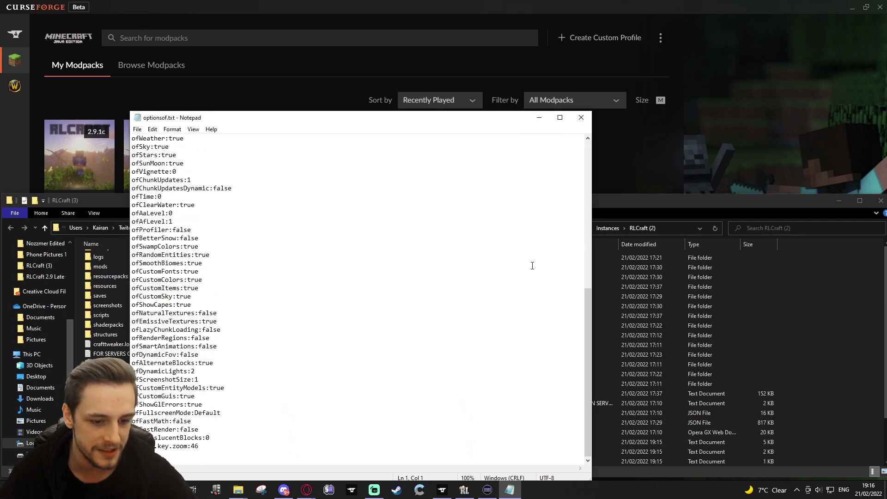
pyautogui.click(581, 117)
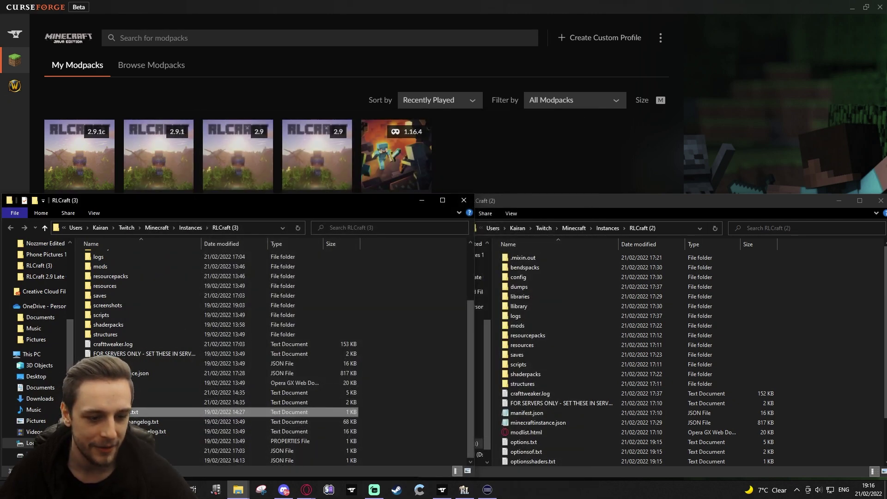
pyautogui.doubleClick(133, 412)
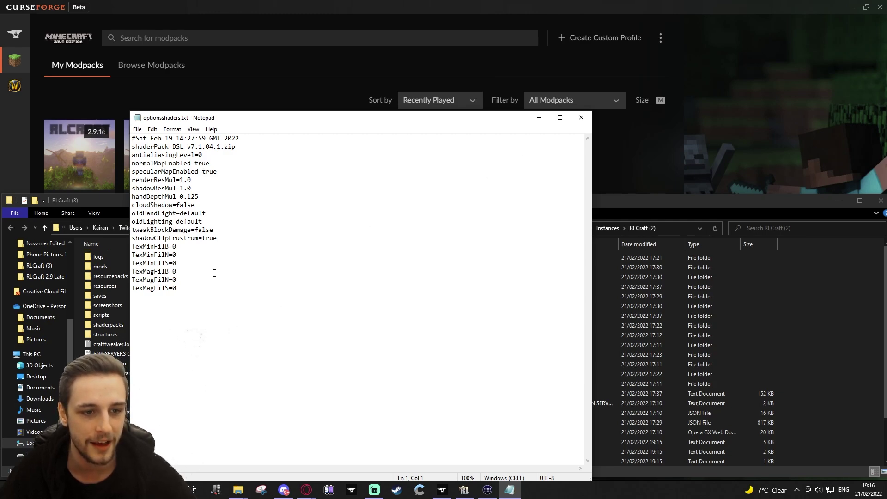
pyautogui.click(581, 118)
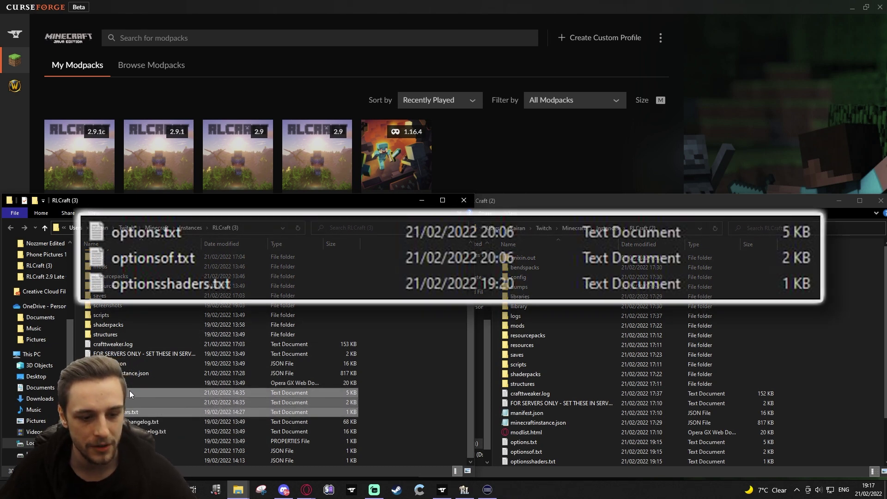
# Step: Drag options.txt, optionsof.txt and optionsshaders.txt from RLCraft (3) into RLCraft (2), replacing the existing files
pyautogui.moveTo(129, 406); pyautogui.dragTo(592, 419)
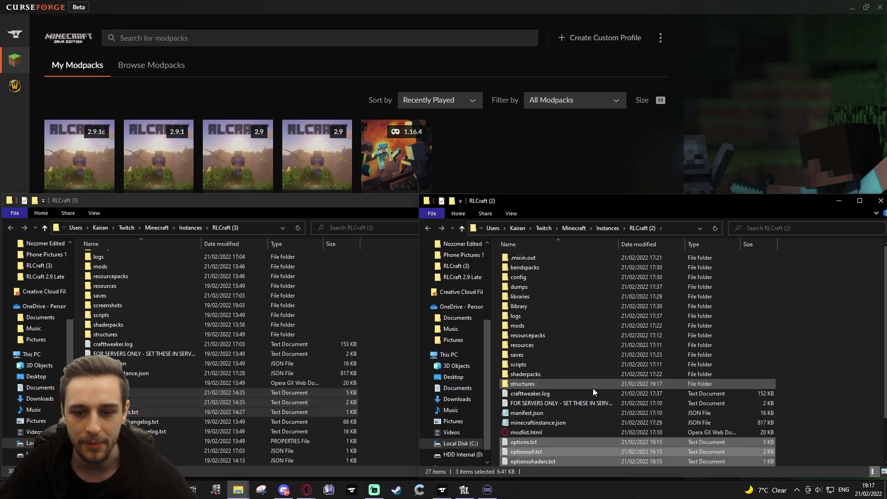
pyautogui.scroll(-2, 590, 387)
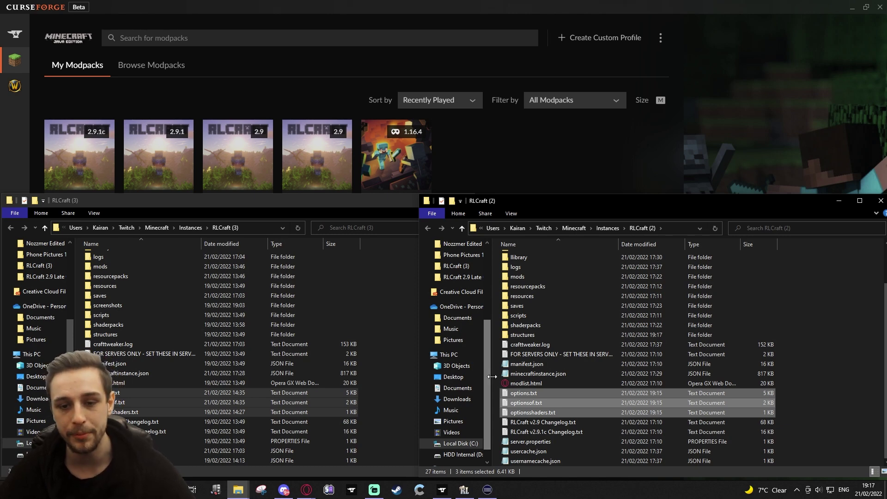
# Step: Close the RLCraft (3) and RLCraft (2) File Explorer windows
pyautogui.click(464, 200)
pyautogui.moveTo(560, 202); pyautogui.dragTo(280, 147)
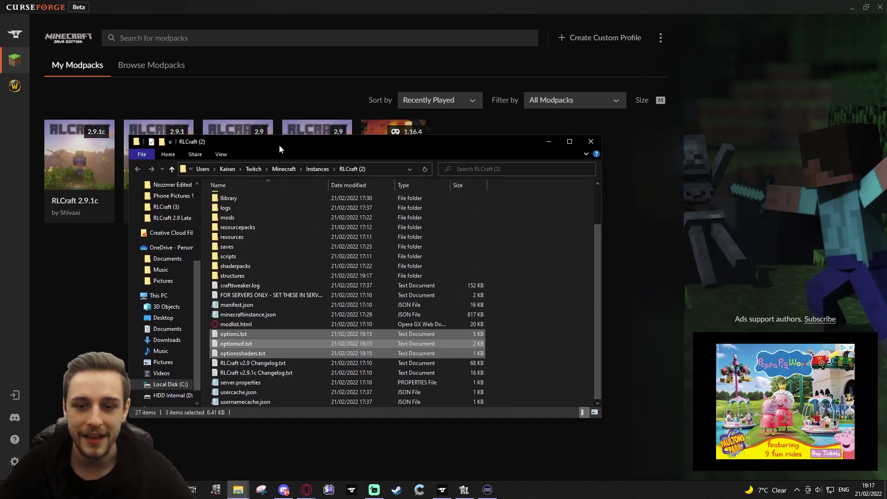
pyautogui.click(593, 139)
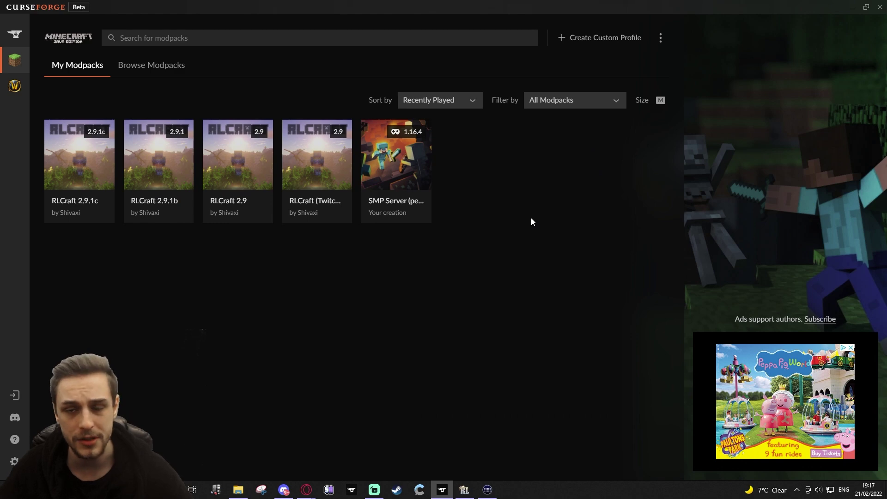